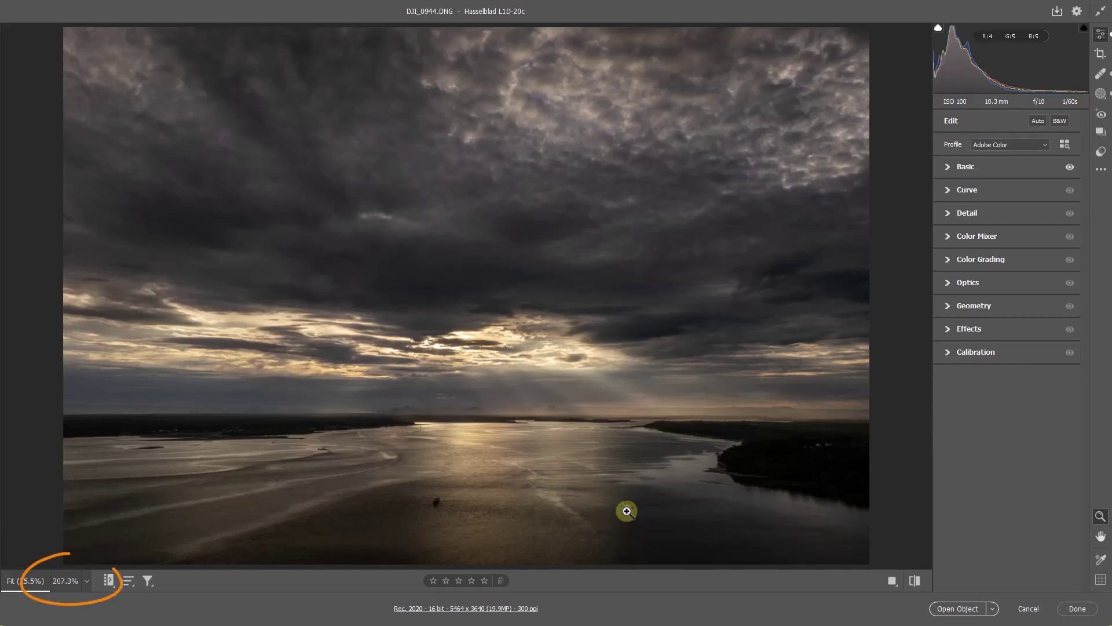
Zoom to about 195% and pan to the small boat to inspect grain in the water.
left_click_drag(626, 509, 794, 489)
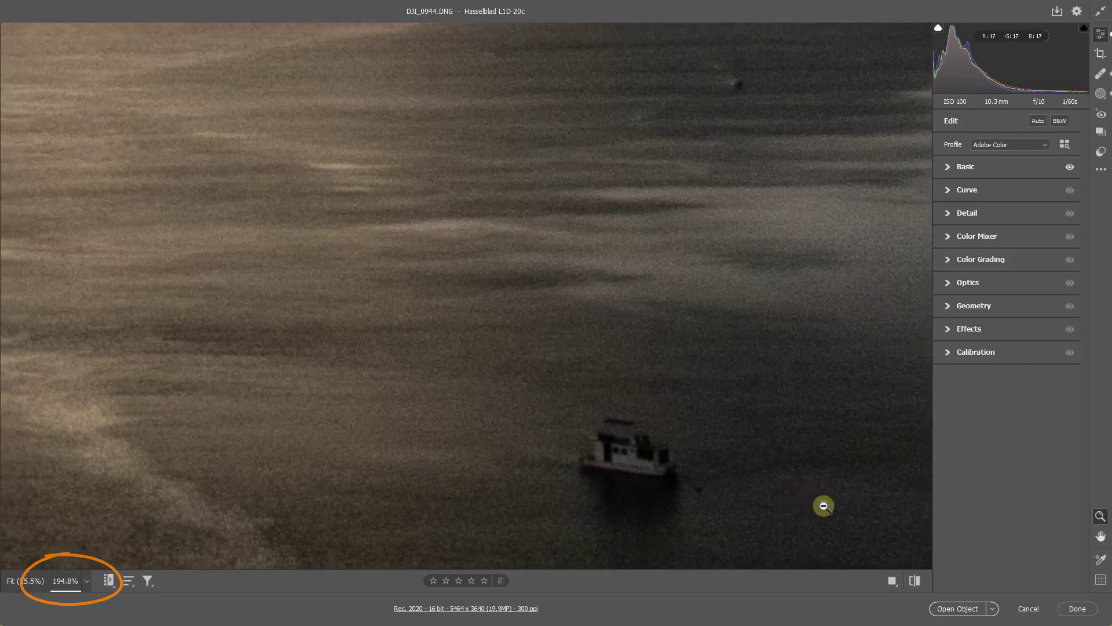
key("h")
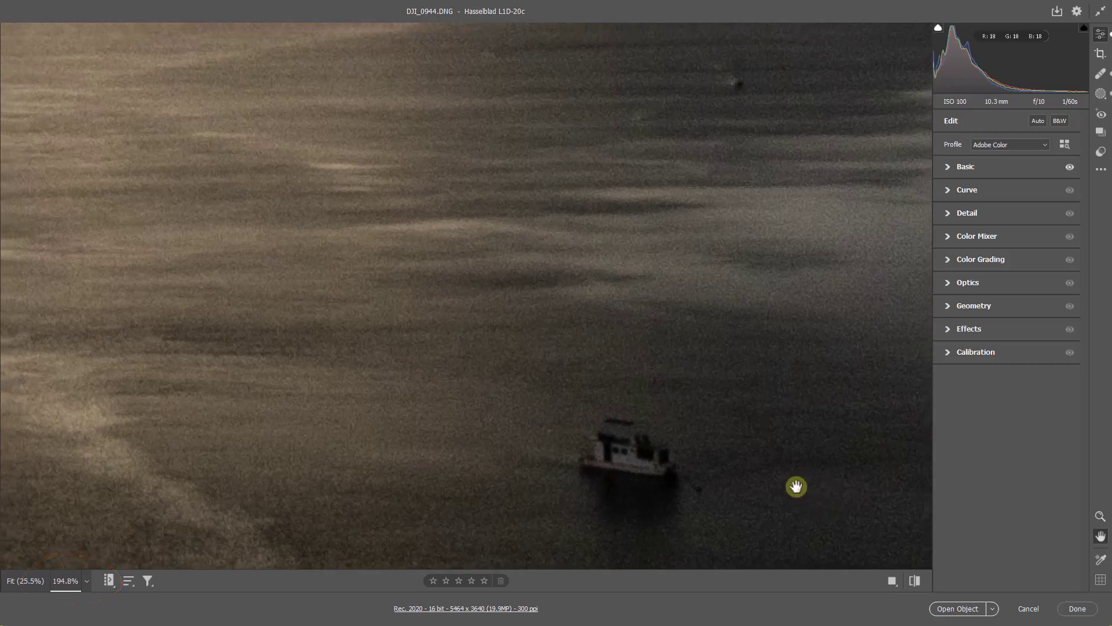
left_click_drag(789, 486, 742, 380)
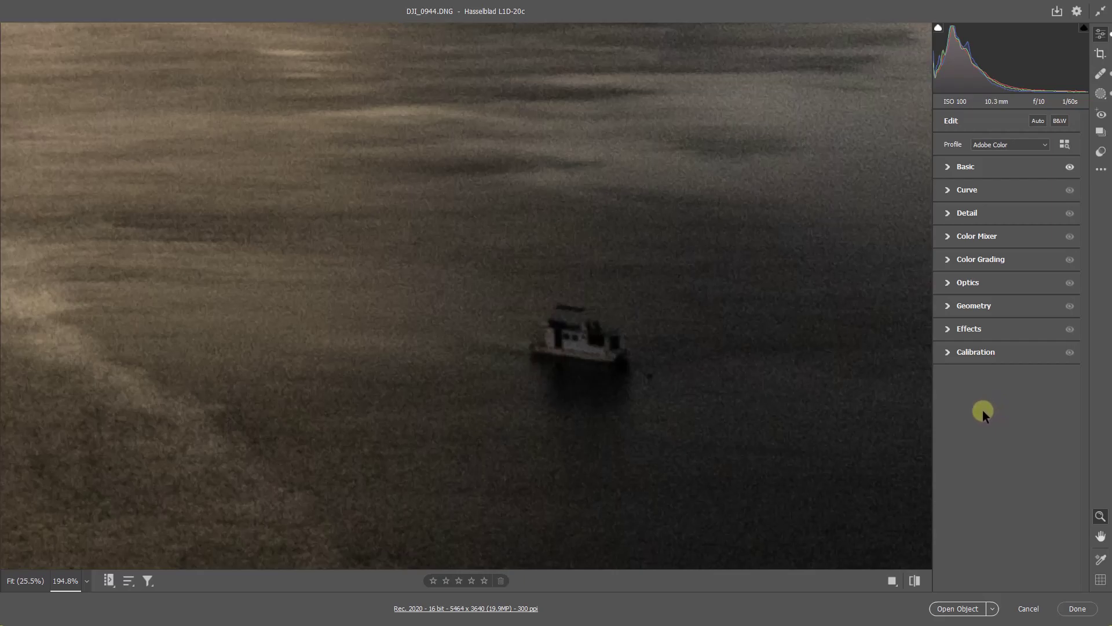
Open the AI Denoise dialog from the Detail panel and center its preview on the boat.
left_click(948, 213)
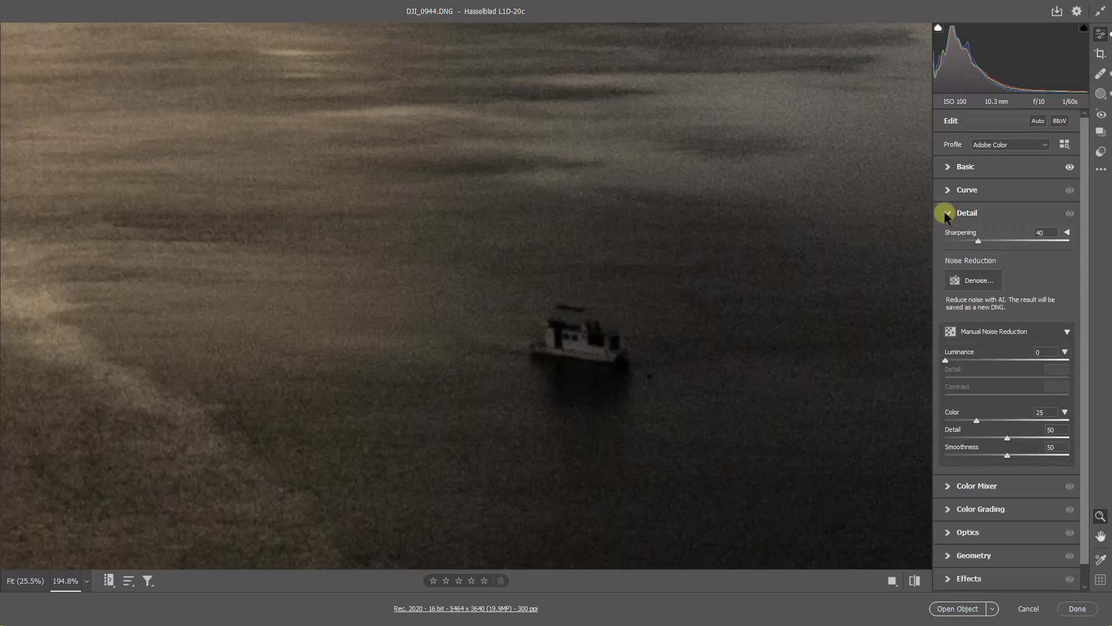
left_click(969, 283)
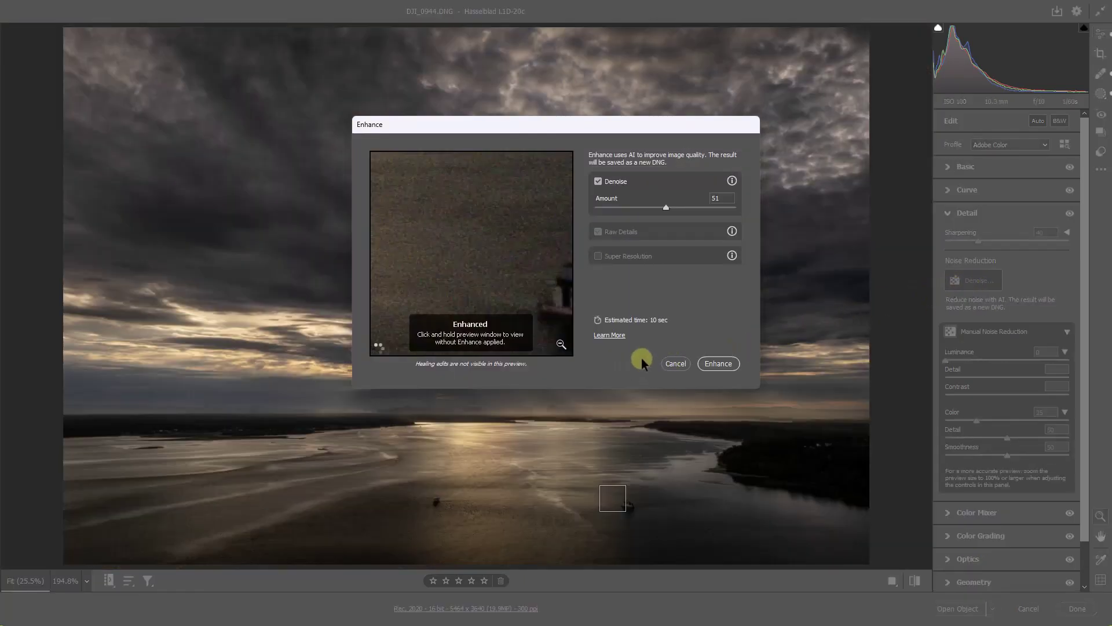
left_click_drag(544, 293, 427, 273)
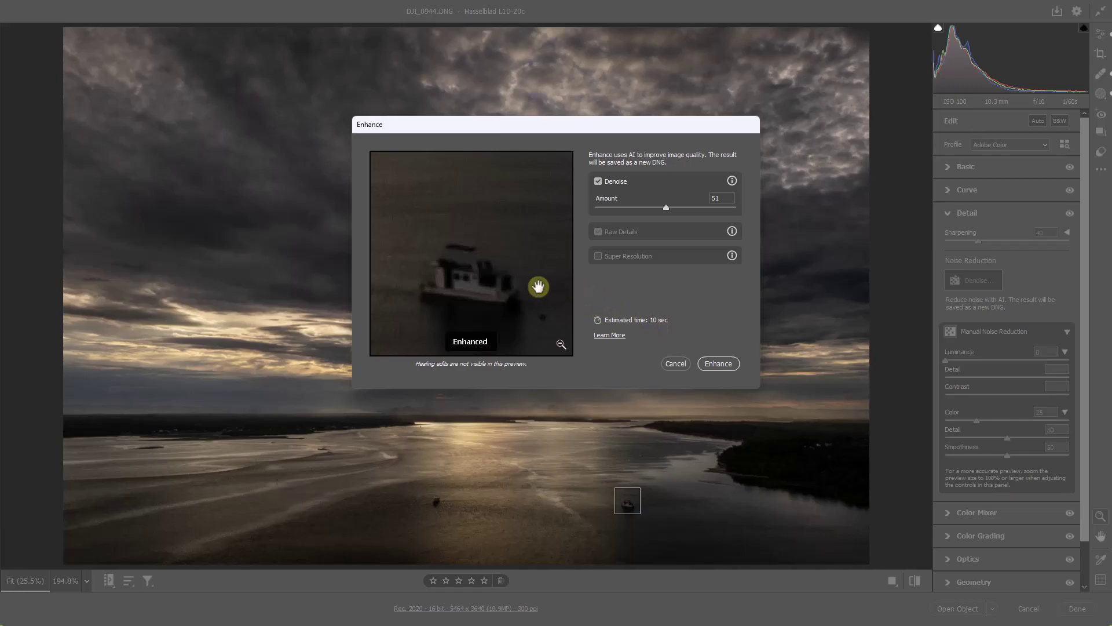
Toggle the preview repeatedly to compare the boat with and without denoising at amount 51.
left_click_drag(543, 300, 541, 301)
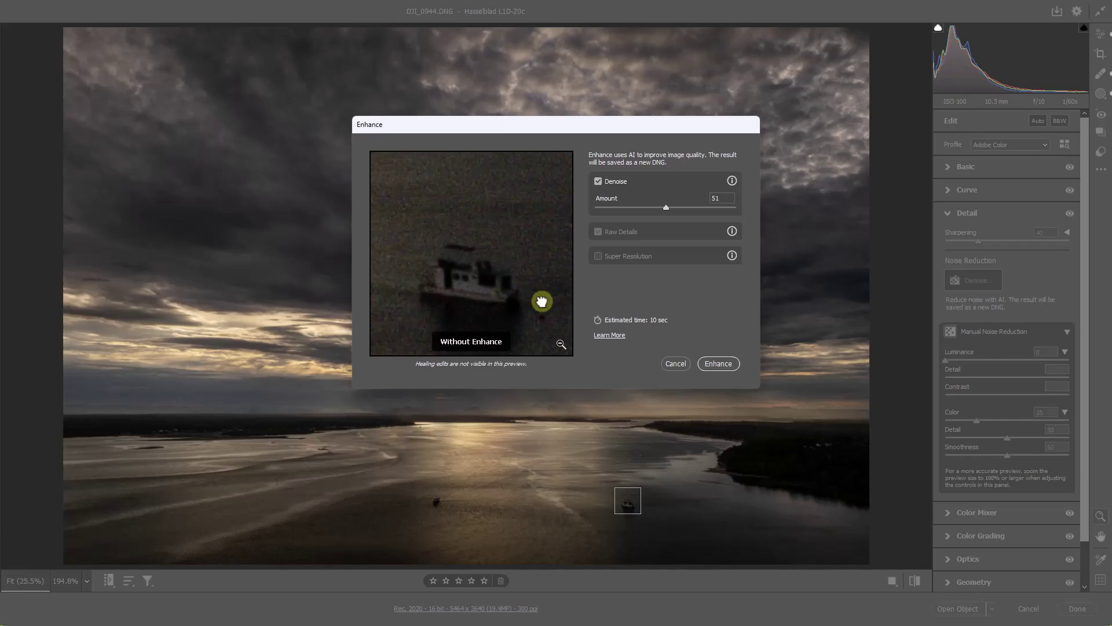
left_click_drag(542, 301, 541, 305)
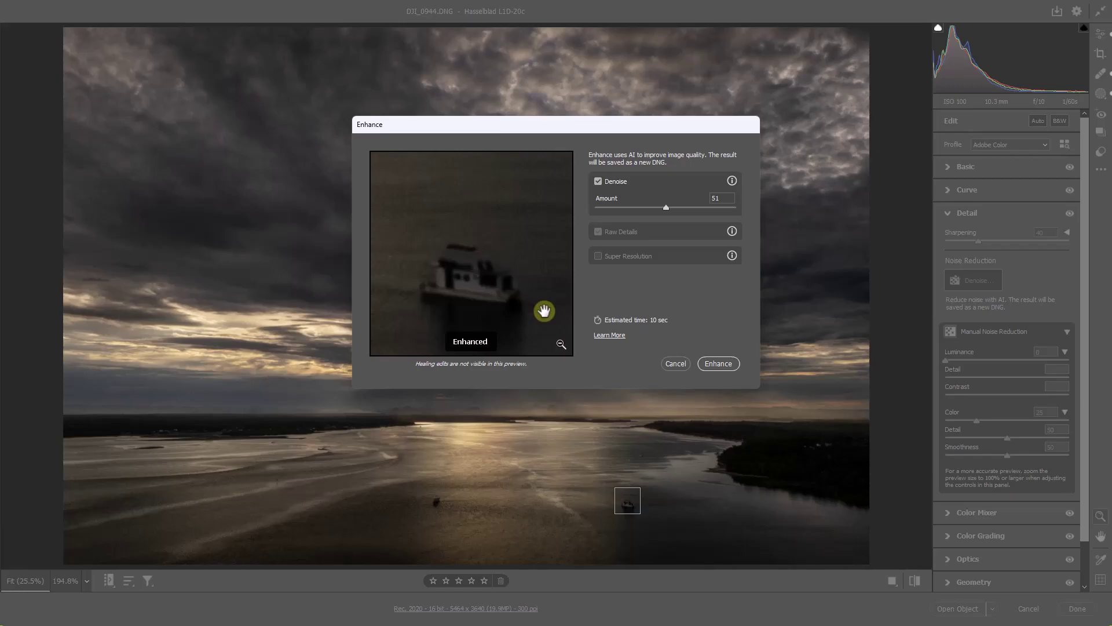
left_click_drag(540, 313, 540, 312)
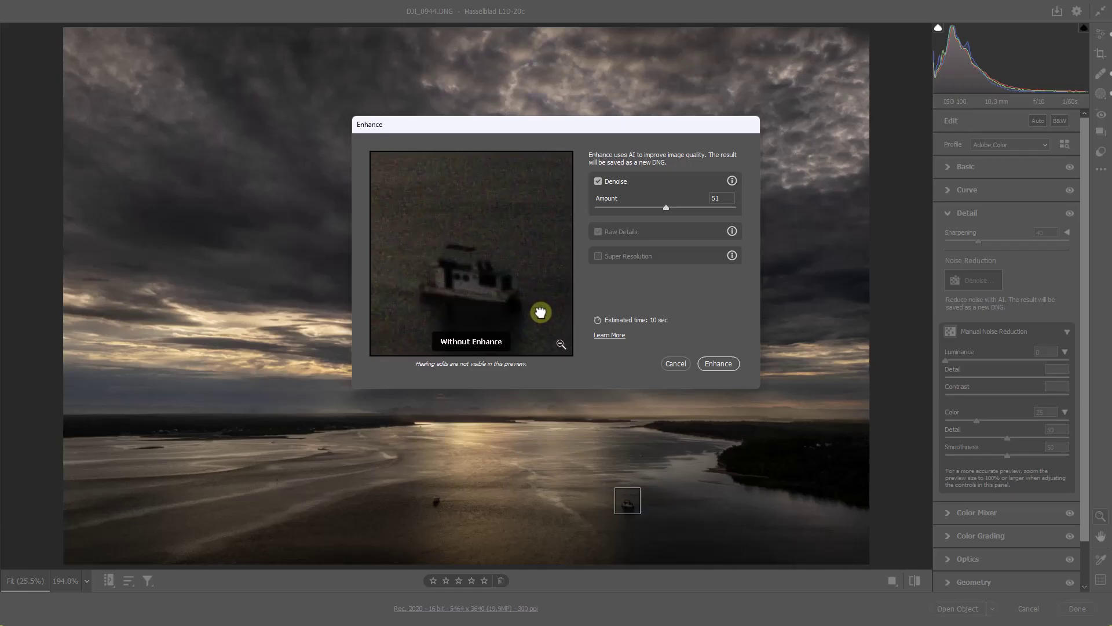
left_click_drag(541, 313, 540, 310)
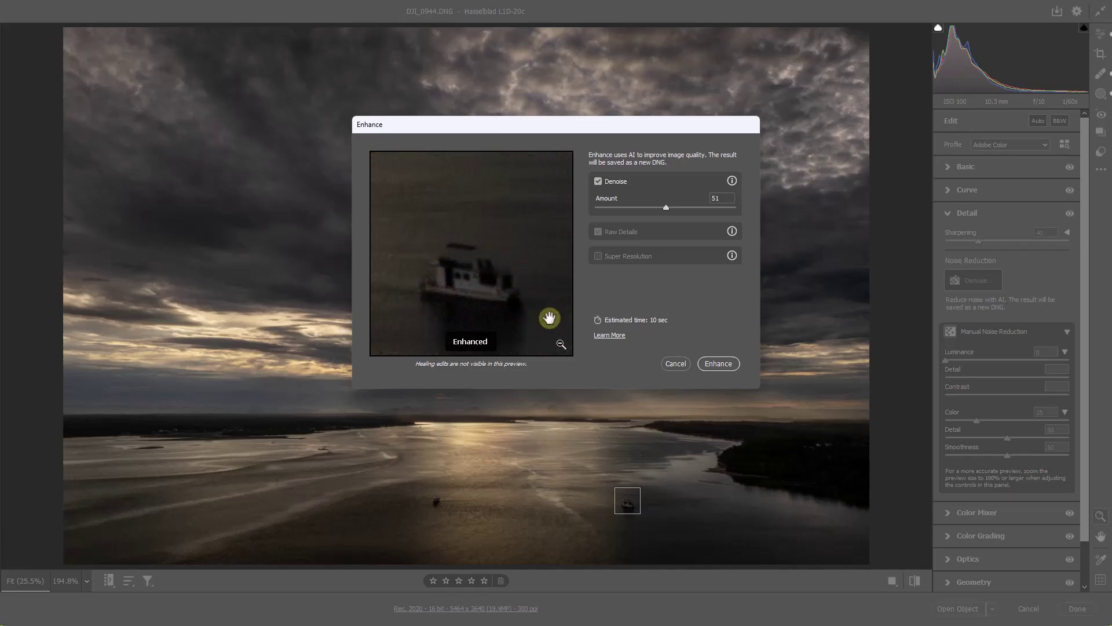
left_click_drag(543, 318, 545, 321)
left_click_drag(543, 321, 541, 322)
Run AI Denoise to create DJI_0944-Enhanced-NR.dng beside the original.
left_click(715, 364)
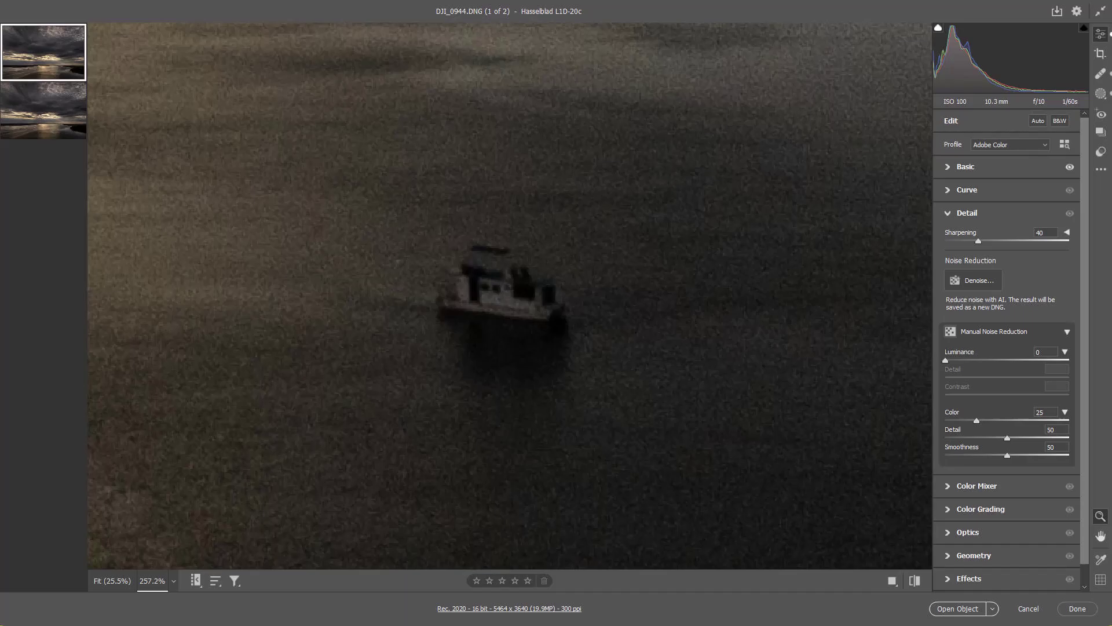
Alternate between DJI_0944.DNG and DJI_0944-Enhanced-NR.dng in the filmstrip, ending on the denoised copy.
left_click(44, 110)
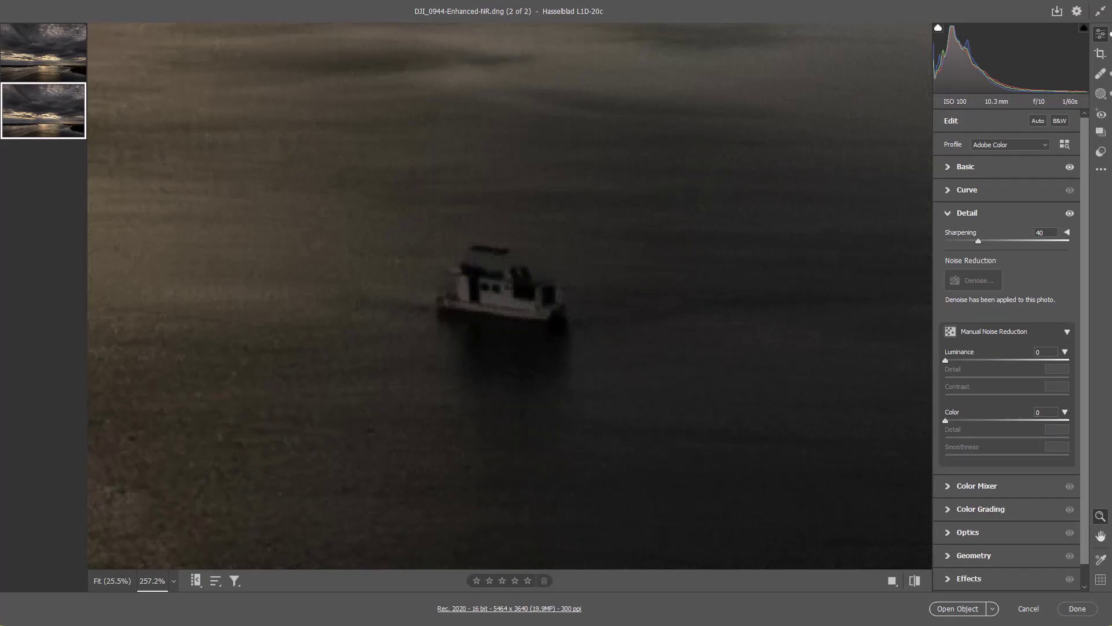
left_click(43, 52)
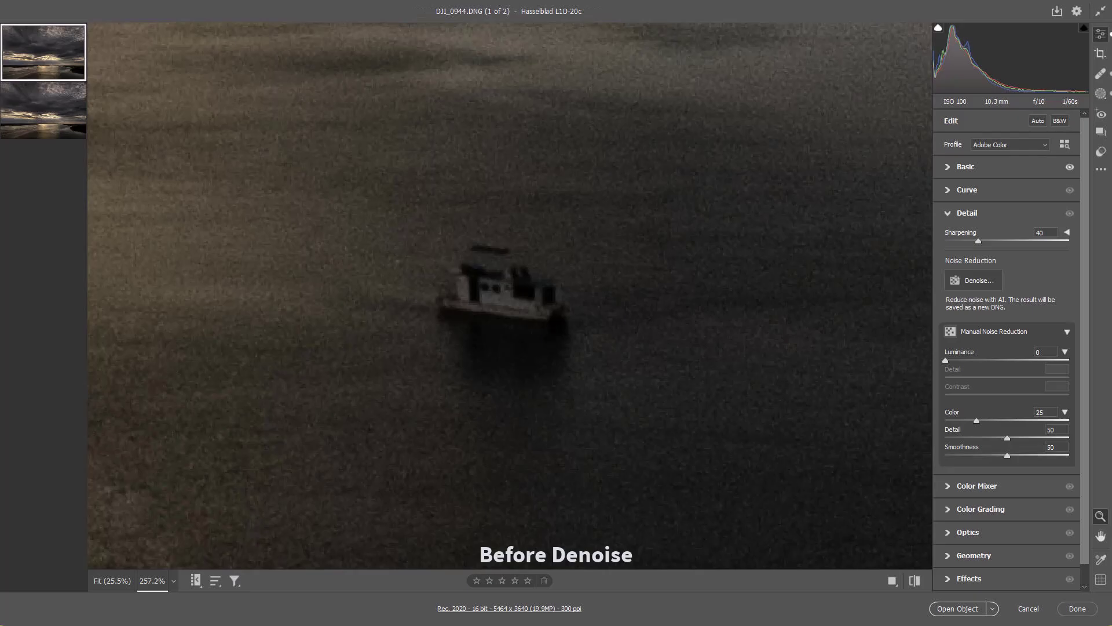
left_click(44, 110)
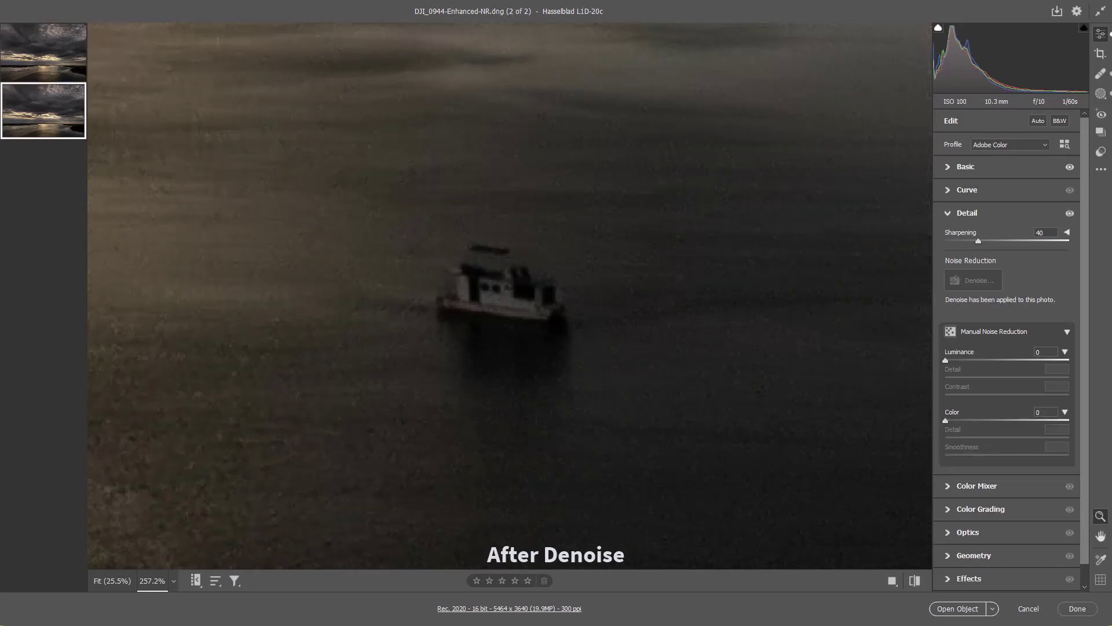
left_click(44, 52)
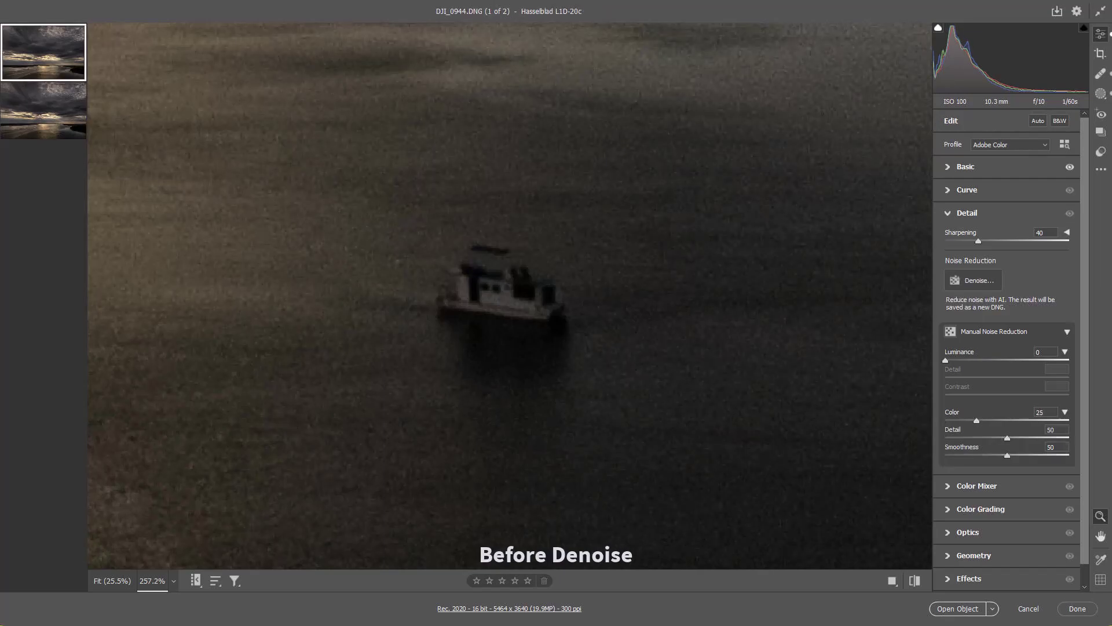
left_click(44, 110)
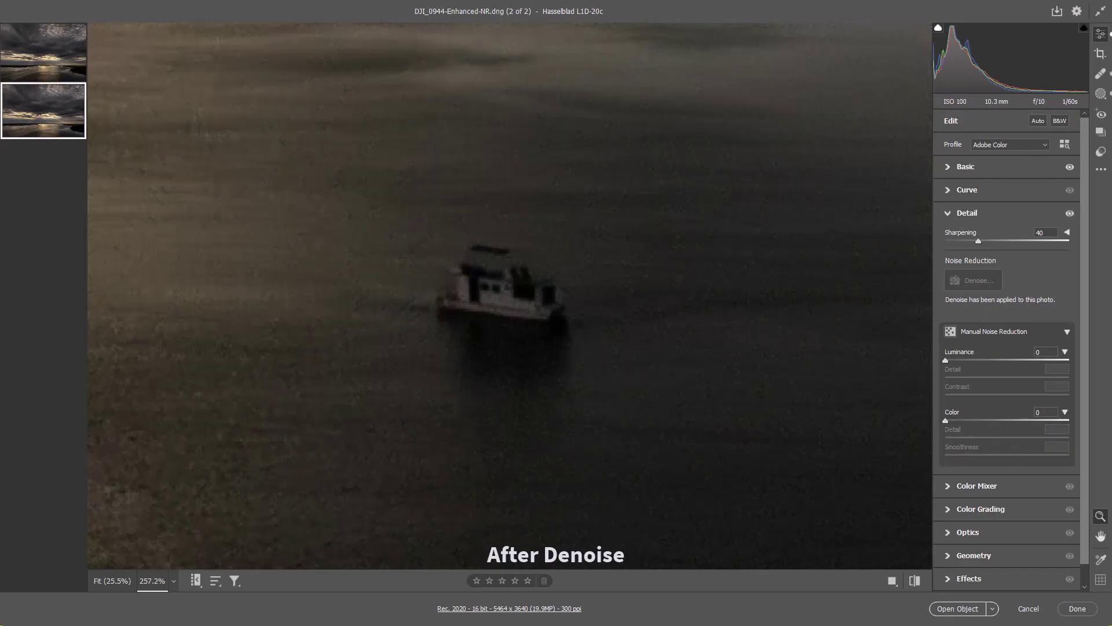
left_click(44, 52)
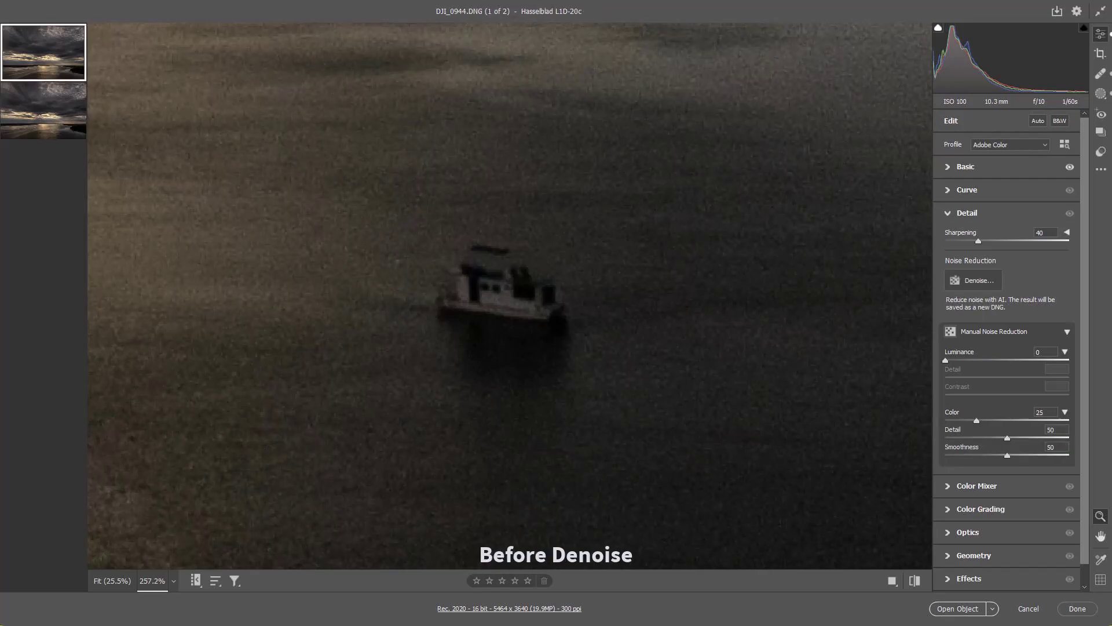
left_click(44, 110)
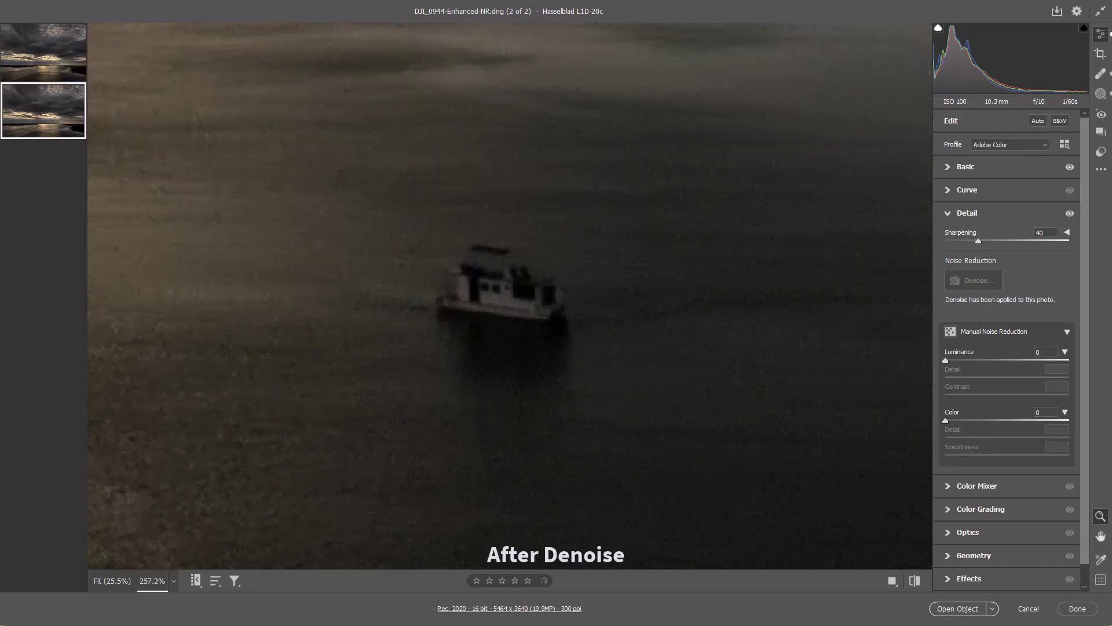
left_click(43, 52)
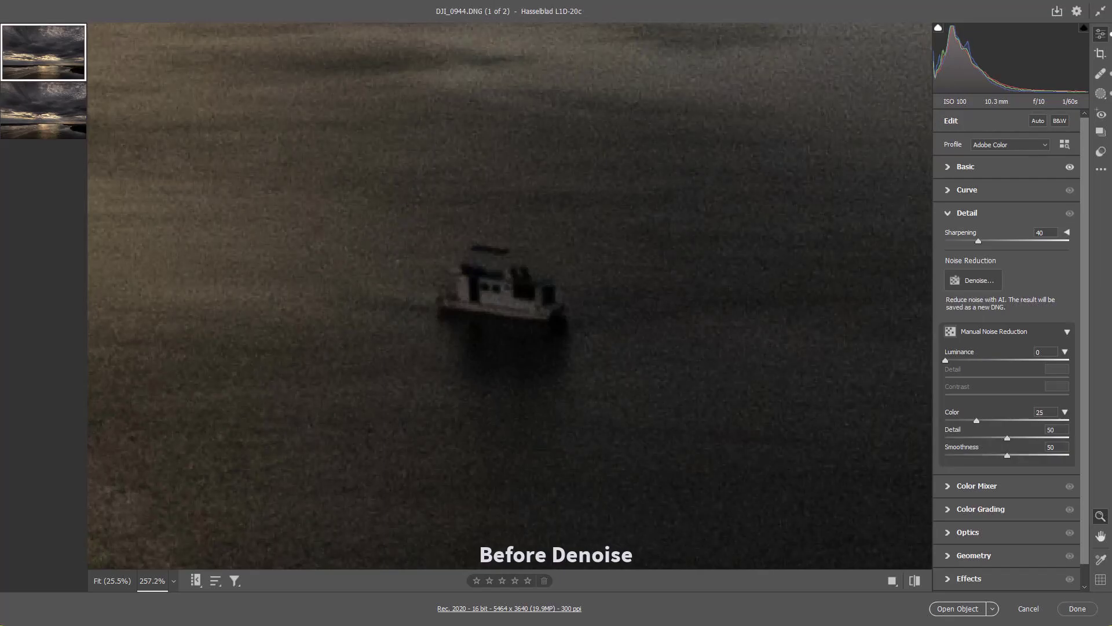
left_click(44, 110)
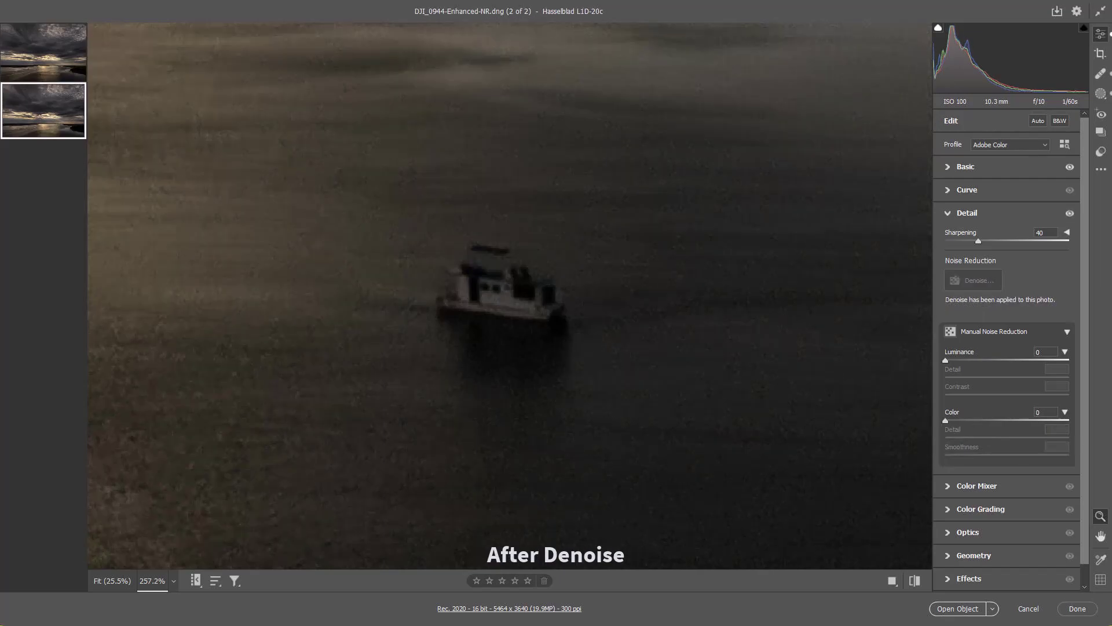
left_click(44, 52)
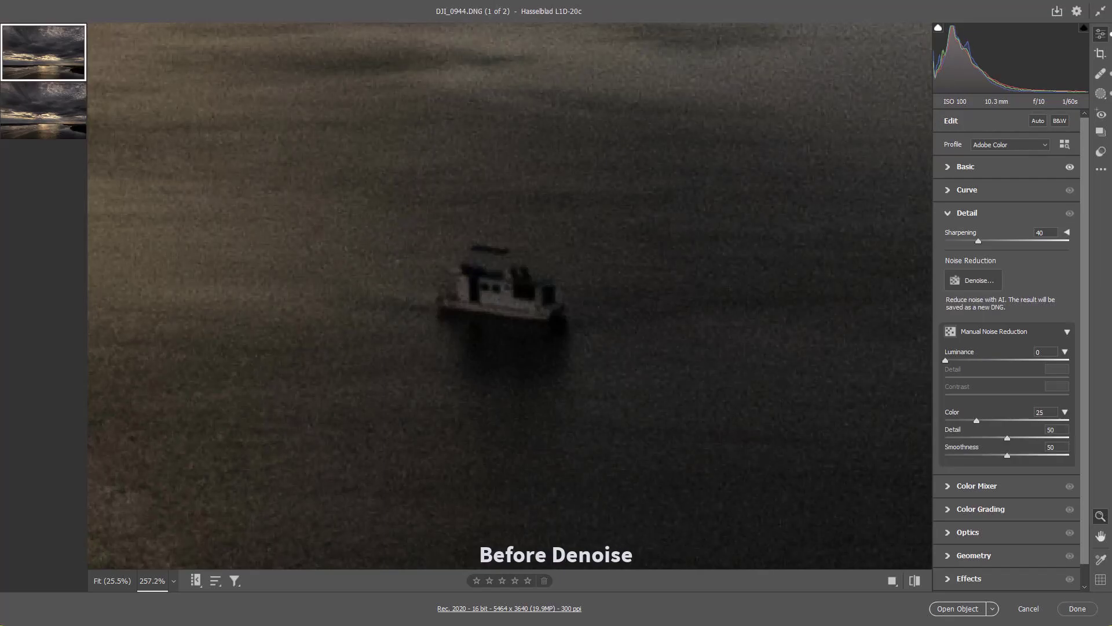
left_click(43, 110)
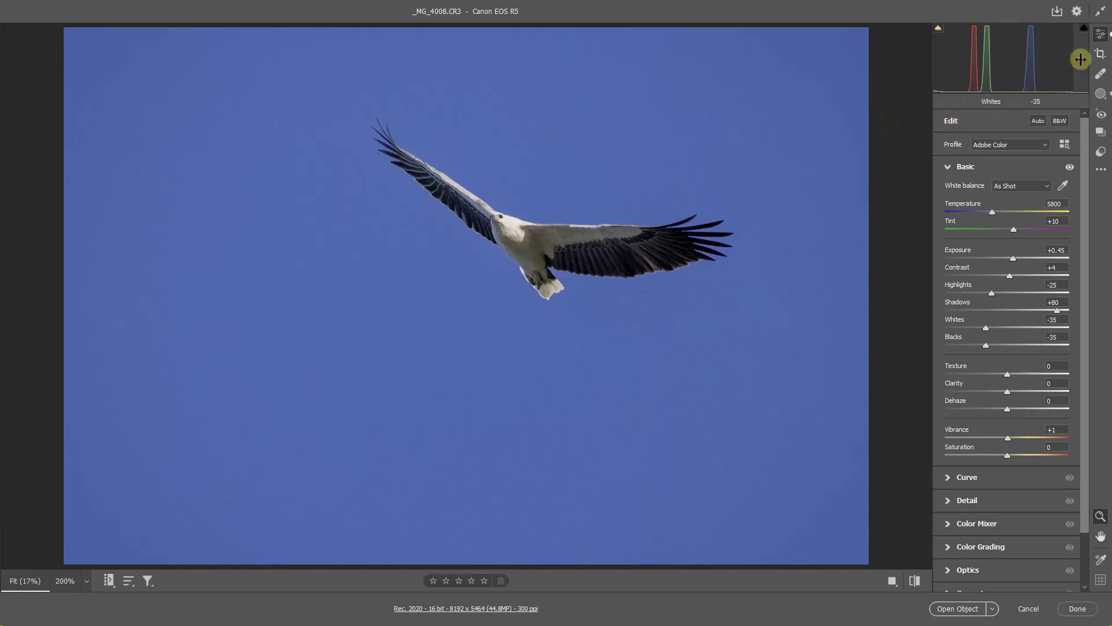
Crop tightly around the eagle, tilted 4.22°, refine the edges and apply the 4715 x 2865 crop.
left_click(1100, 54)
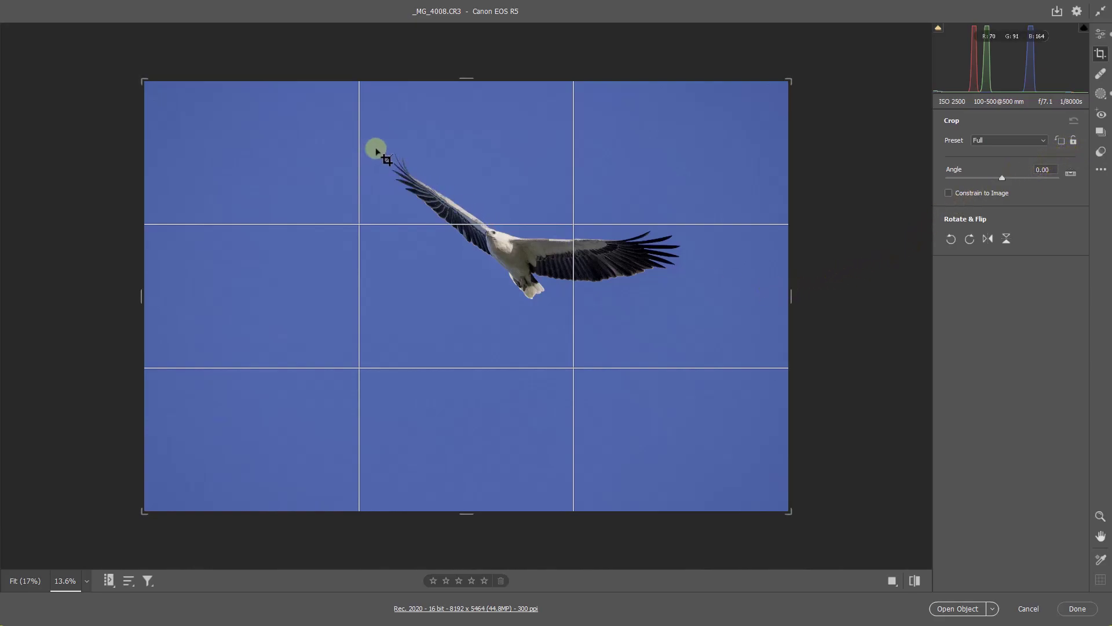
left_click_drag(376, 148, 711, 360)
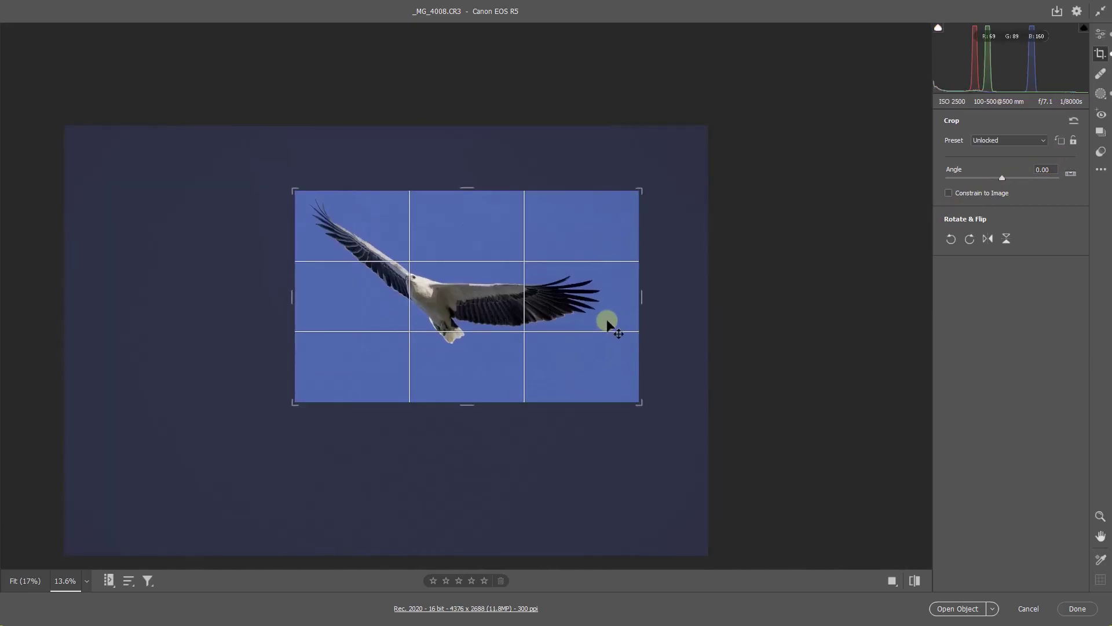
left_click_drag(608, 320, 655, 342)
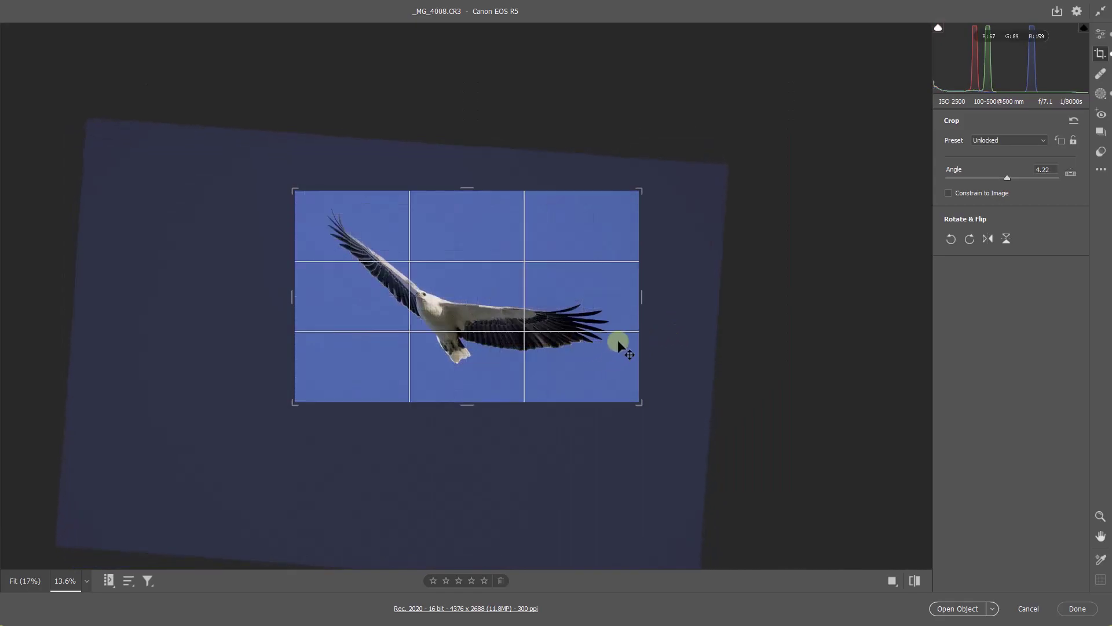
left_click_drag(293, 401, 278, 412)
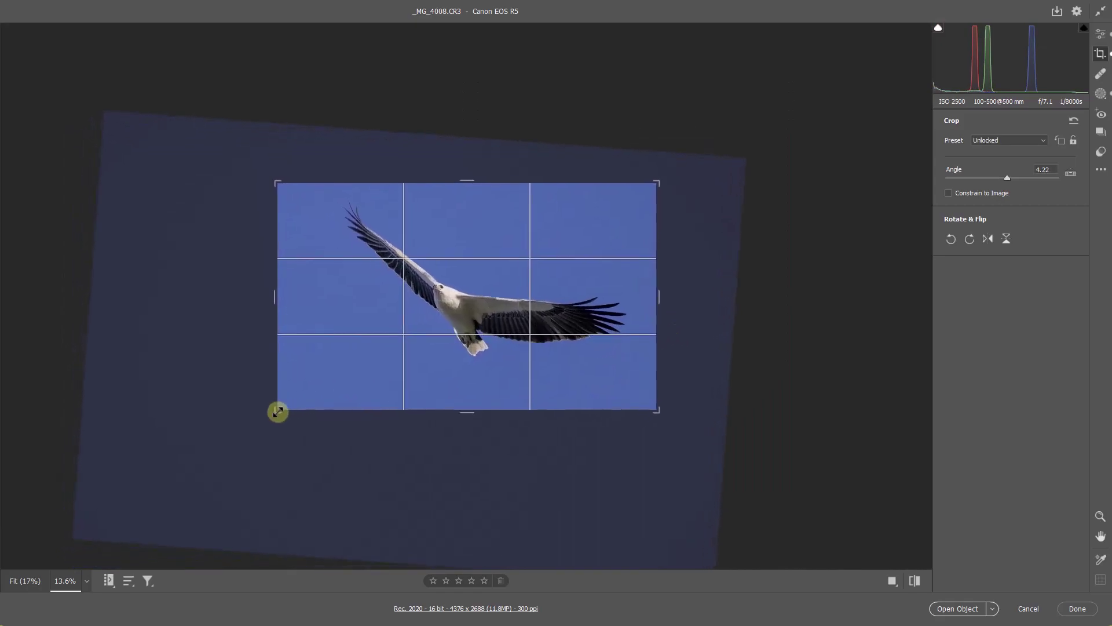
left_click_drag(479, 370, 496, 383)
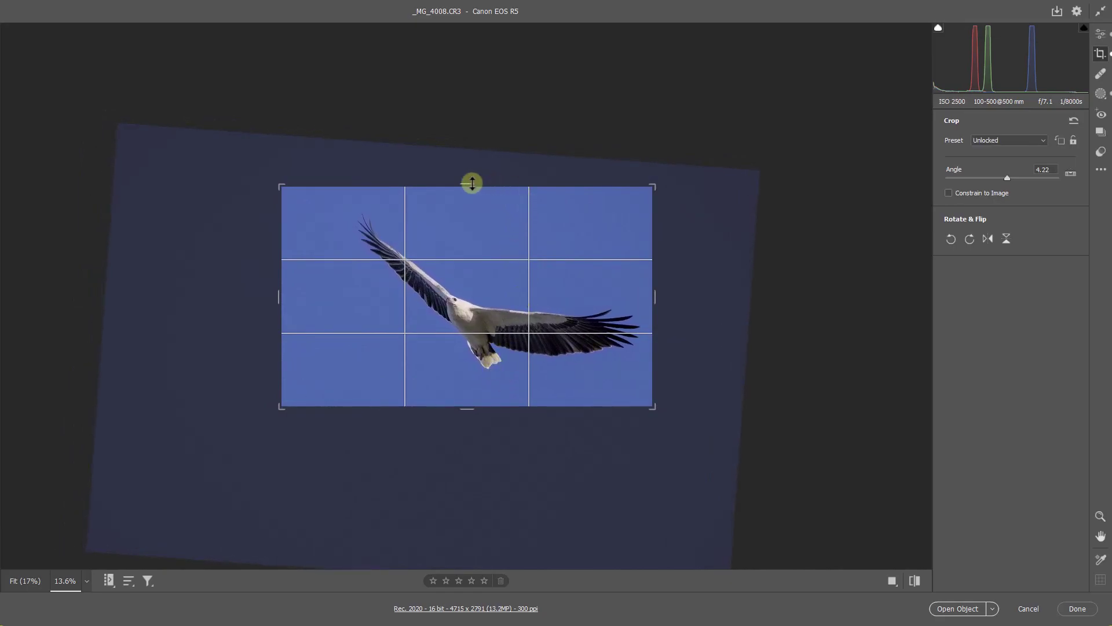
left_click_drag(471, 183, 471, 177)
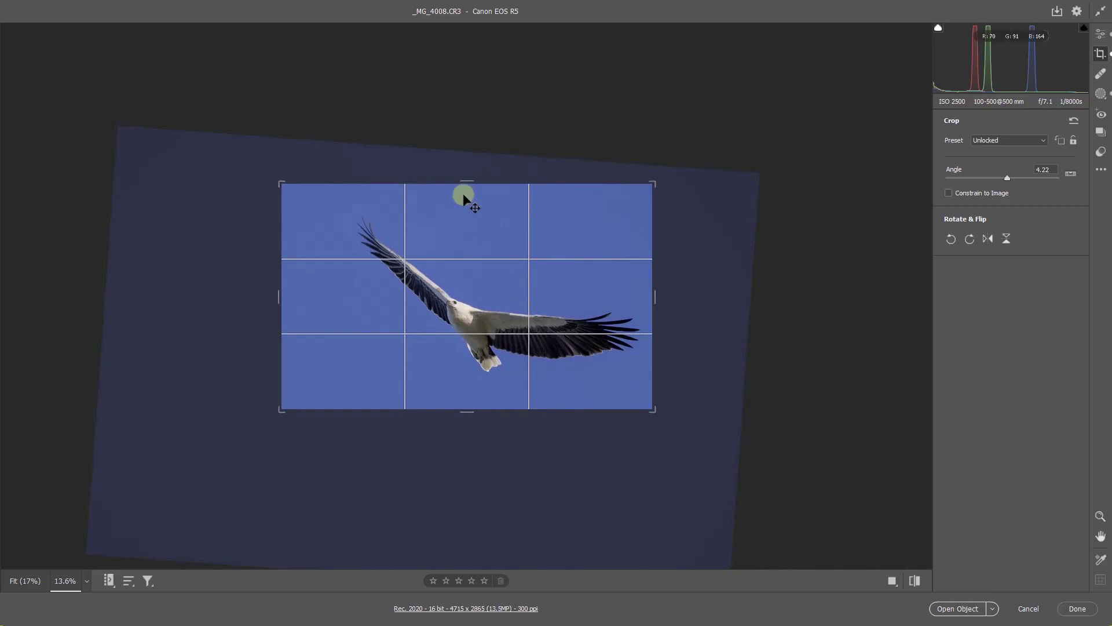
key("Return")
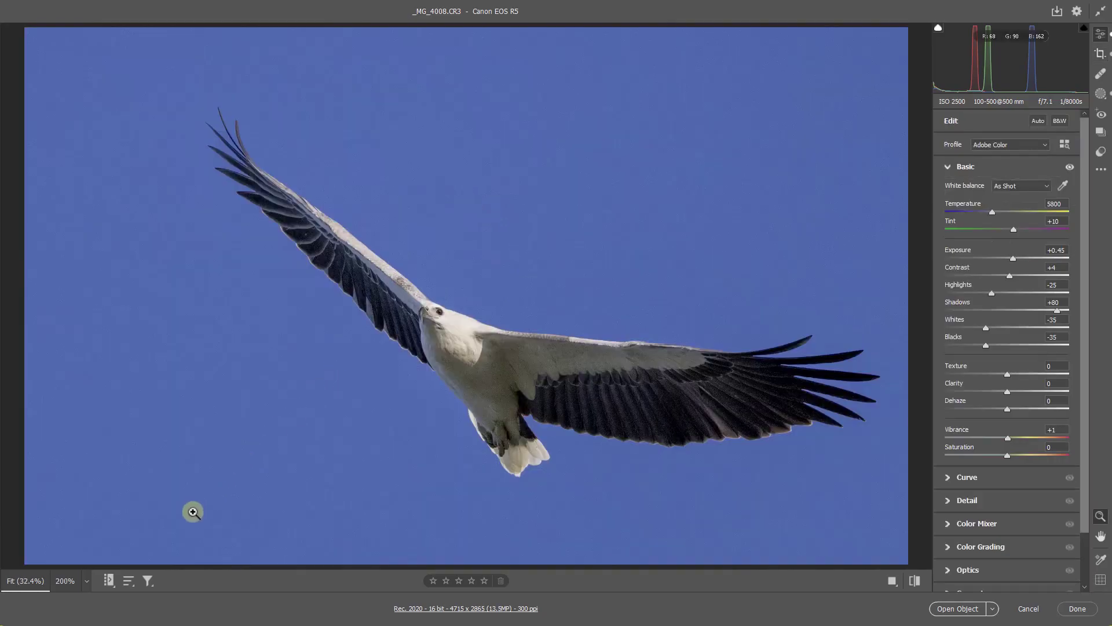
Magnify to 200% and pan to the eagle's head and wing to check the grain.
left_click(86, 580)
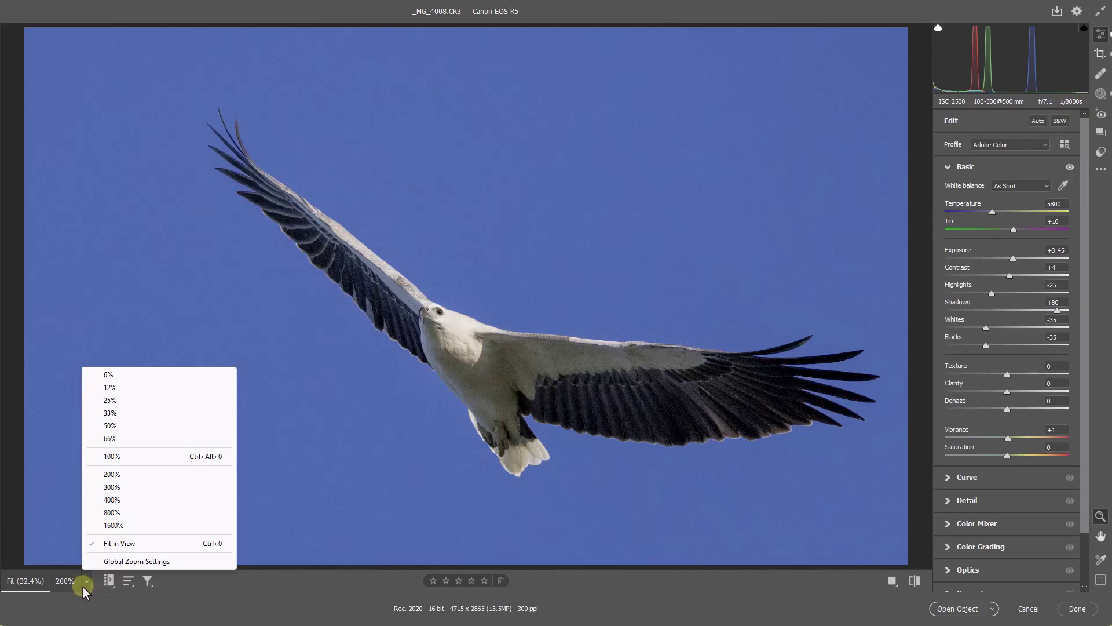
left_click(112, 474)
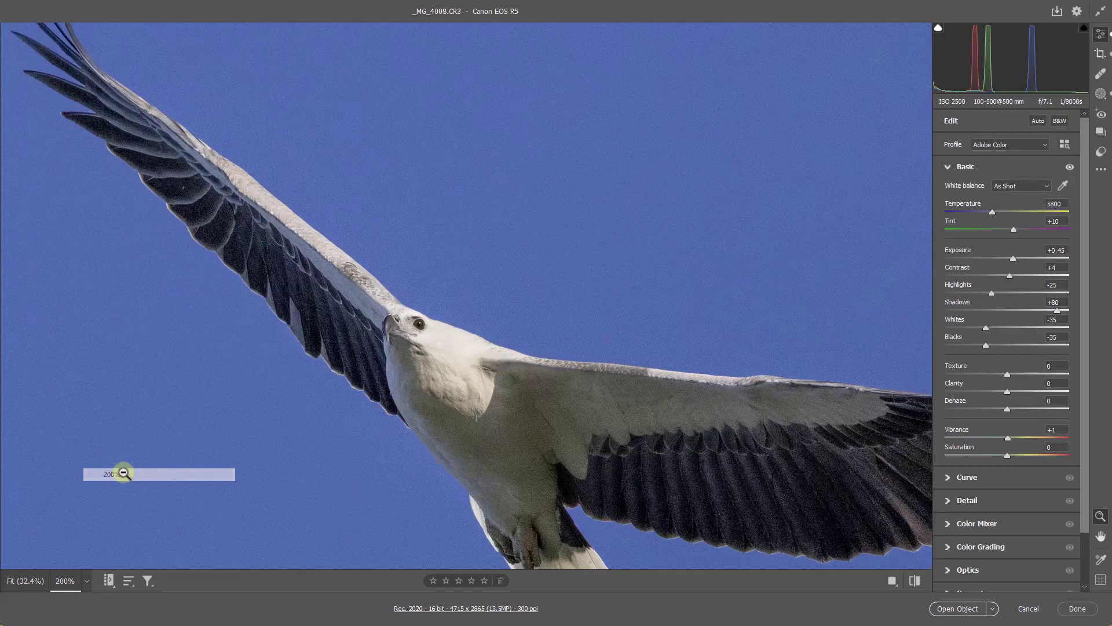
left_click_drag(341, 465, 643, 421)
key("z")
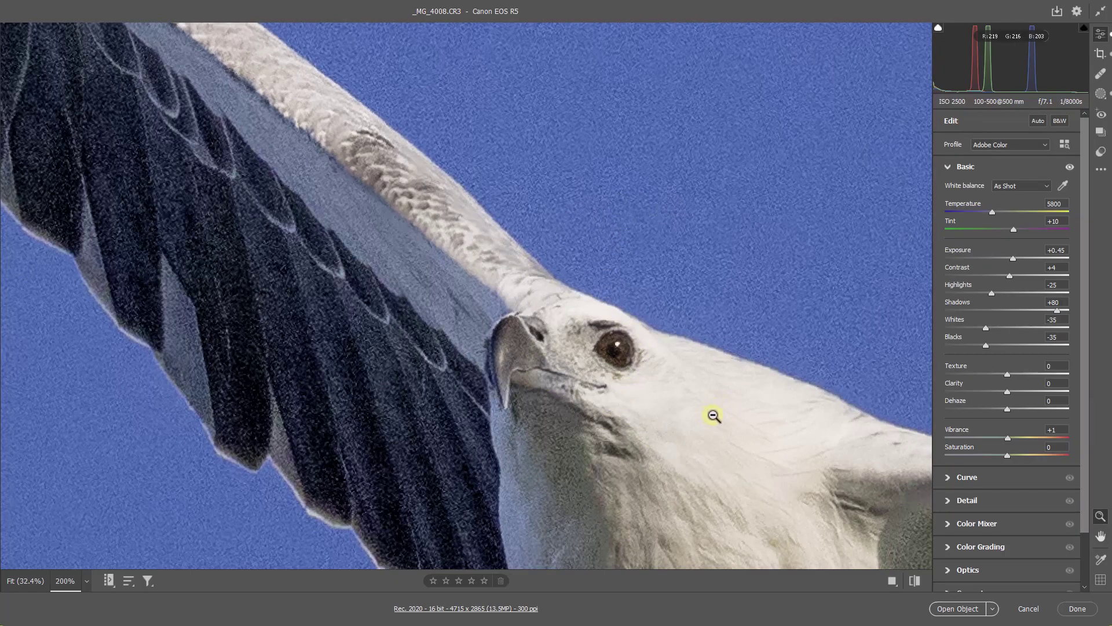
Open the AI Denoise dialog from the Detail panel and pan its preview to the eagle's head.
left_click(946, 501)
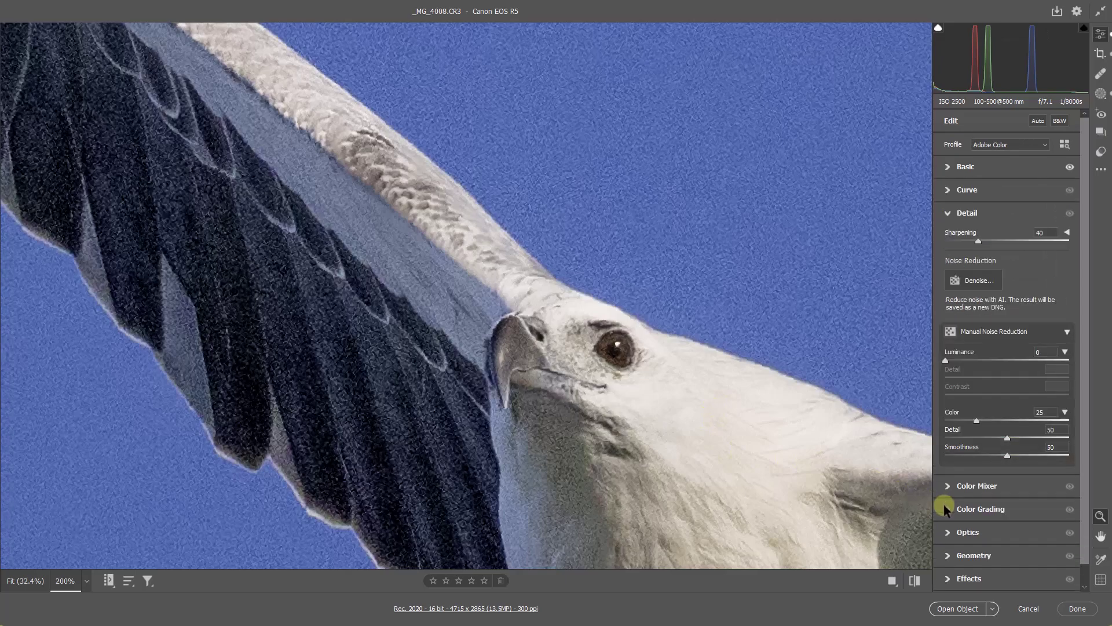
left_click(963, 281)
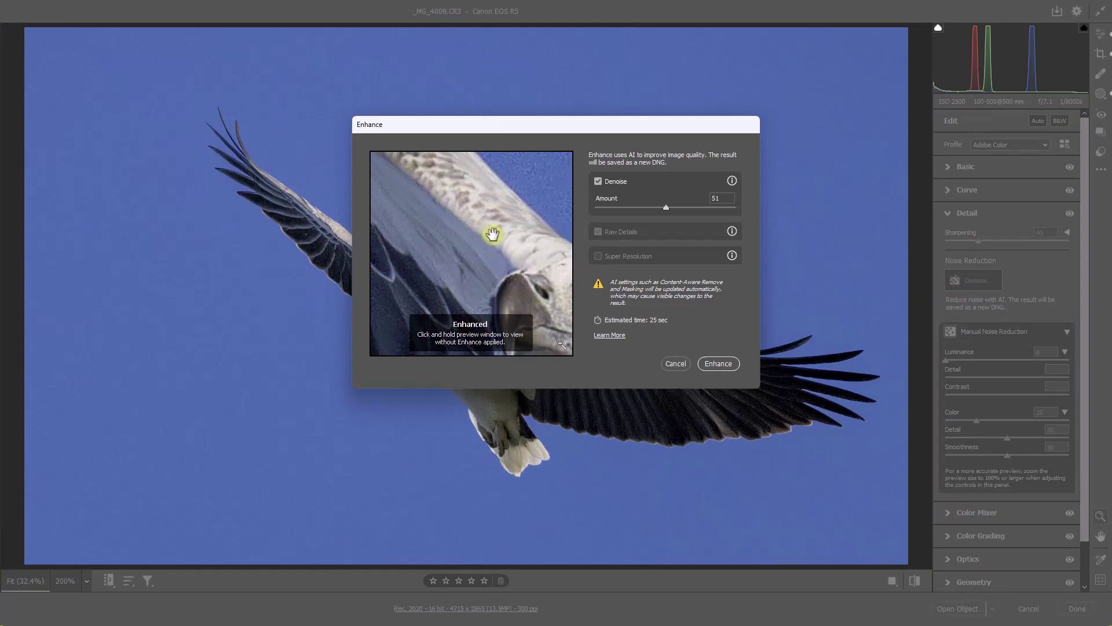
left_click_drag(492, 230, 377, 189)
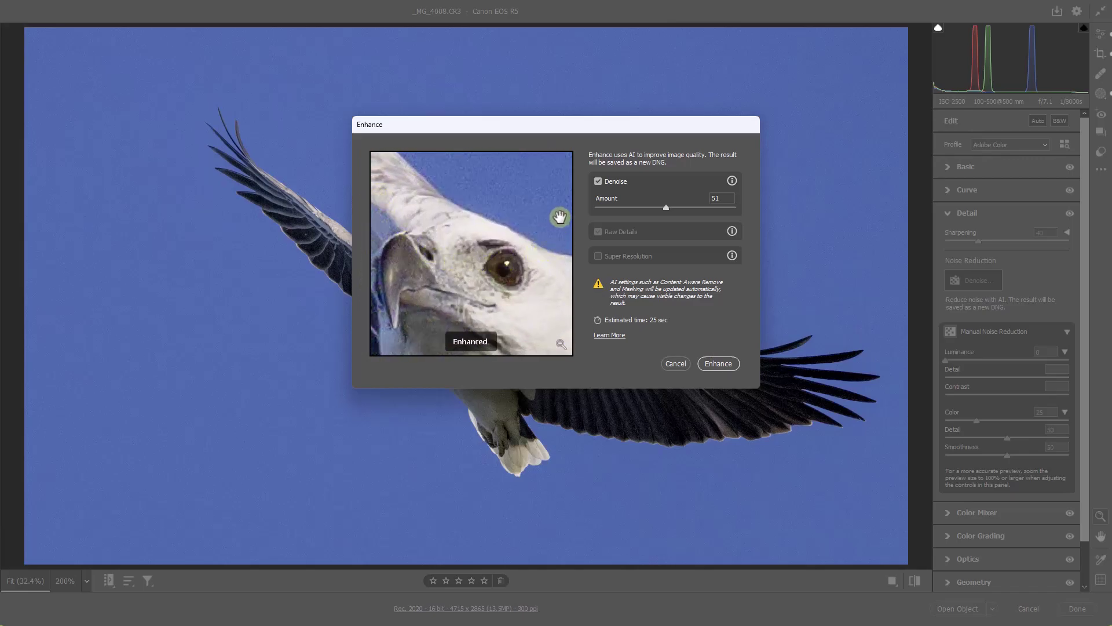
Raise the Denoise amount from 51 to 73, comparing the preview with and without enhancement.
left_click_drag(545, 212, 542, 218)
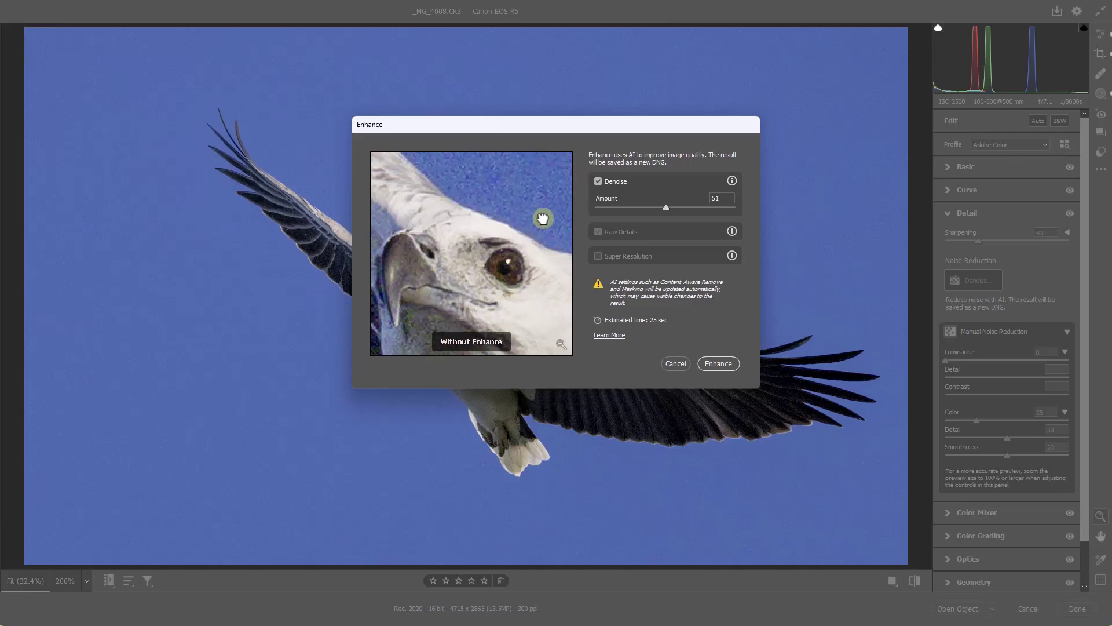
left_click_drag(543, 218, 543, 219)
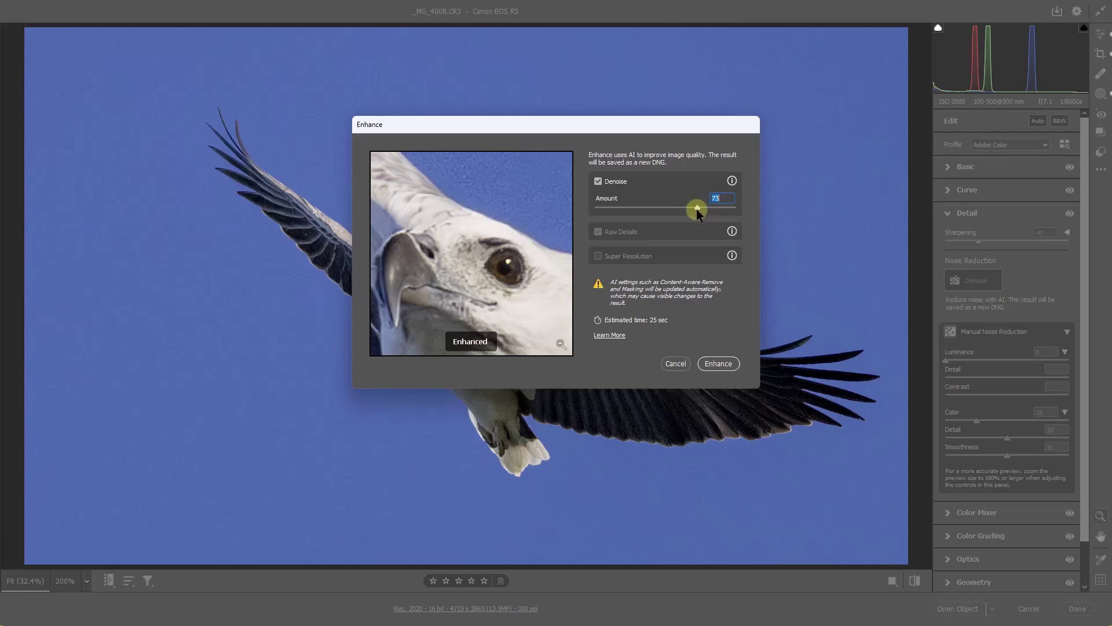
left_click_drag(531, 203, 532, 207)
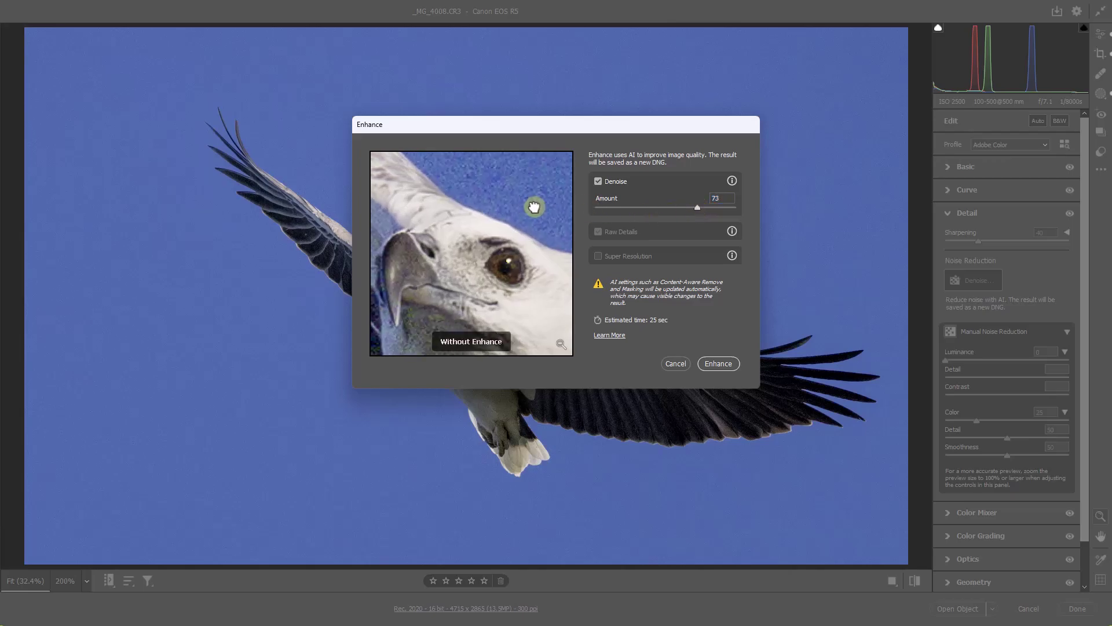
left_click_drag(534, 207, 538, 210)
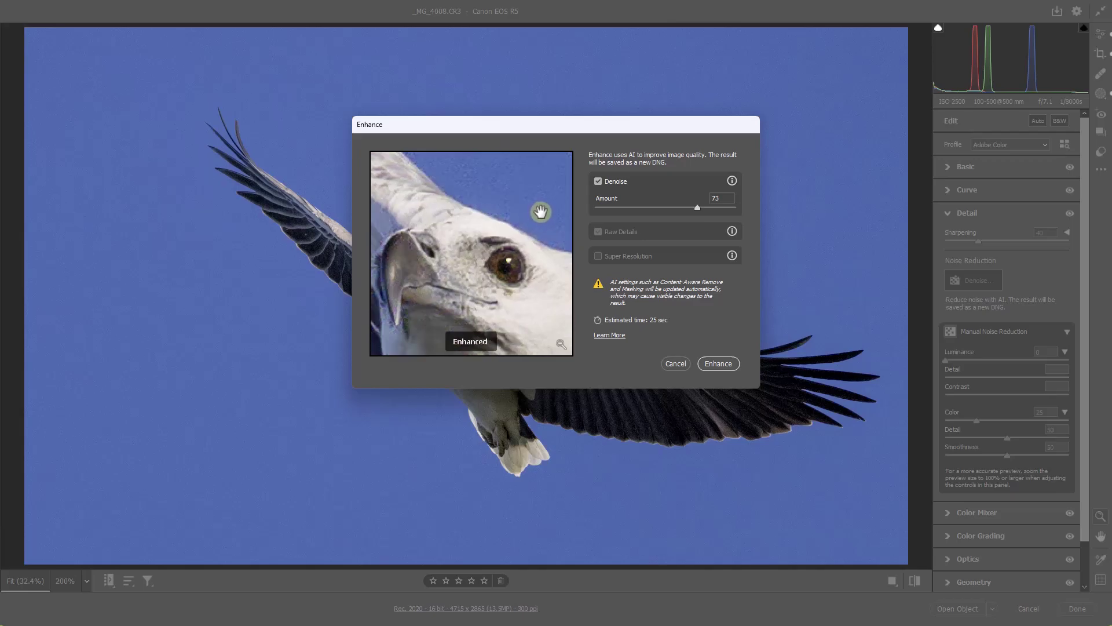
Start AI Denoise at amount 73 on the cropped eagle photo to produce a new DNG.
left_click(717, 365)
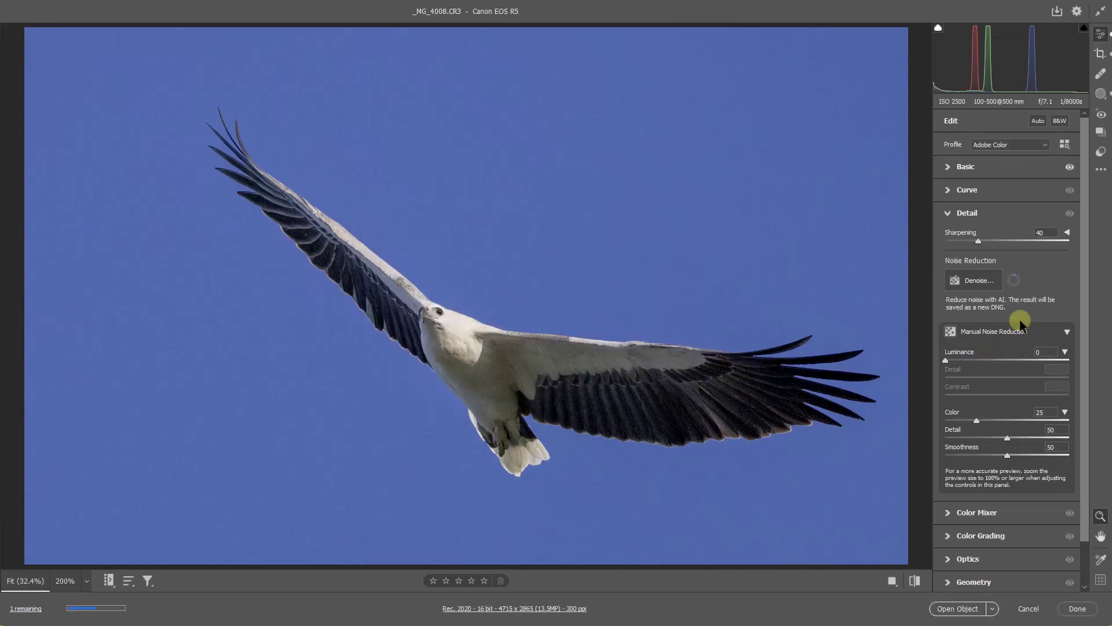